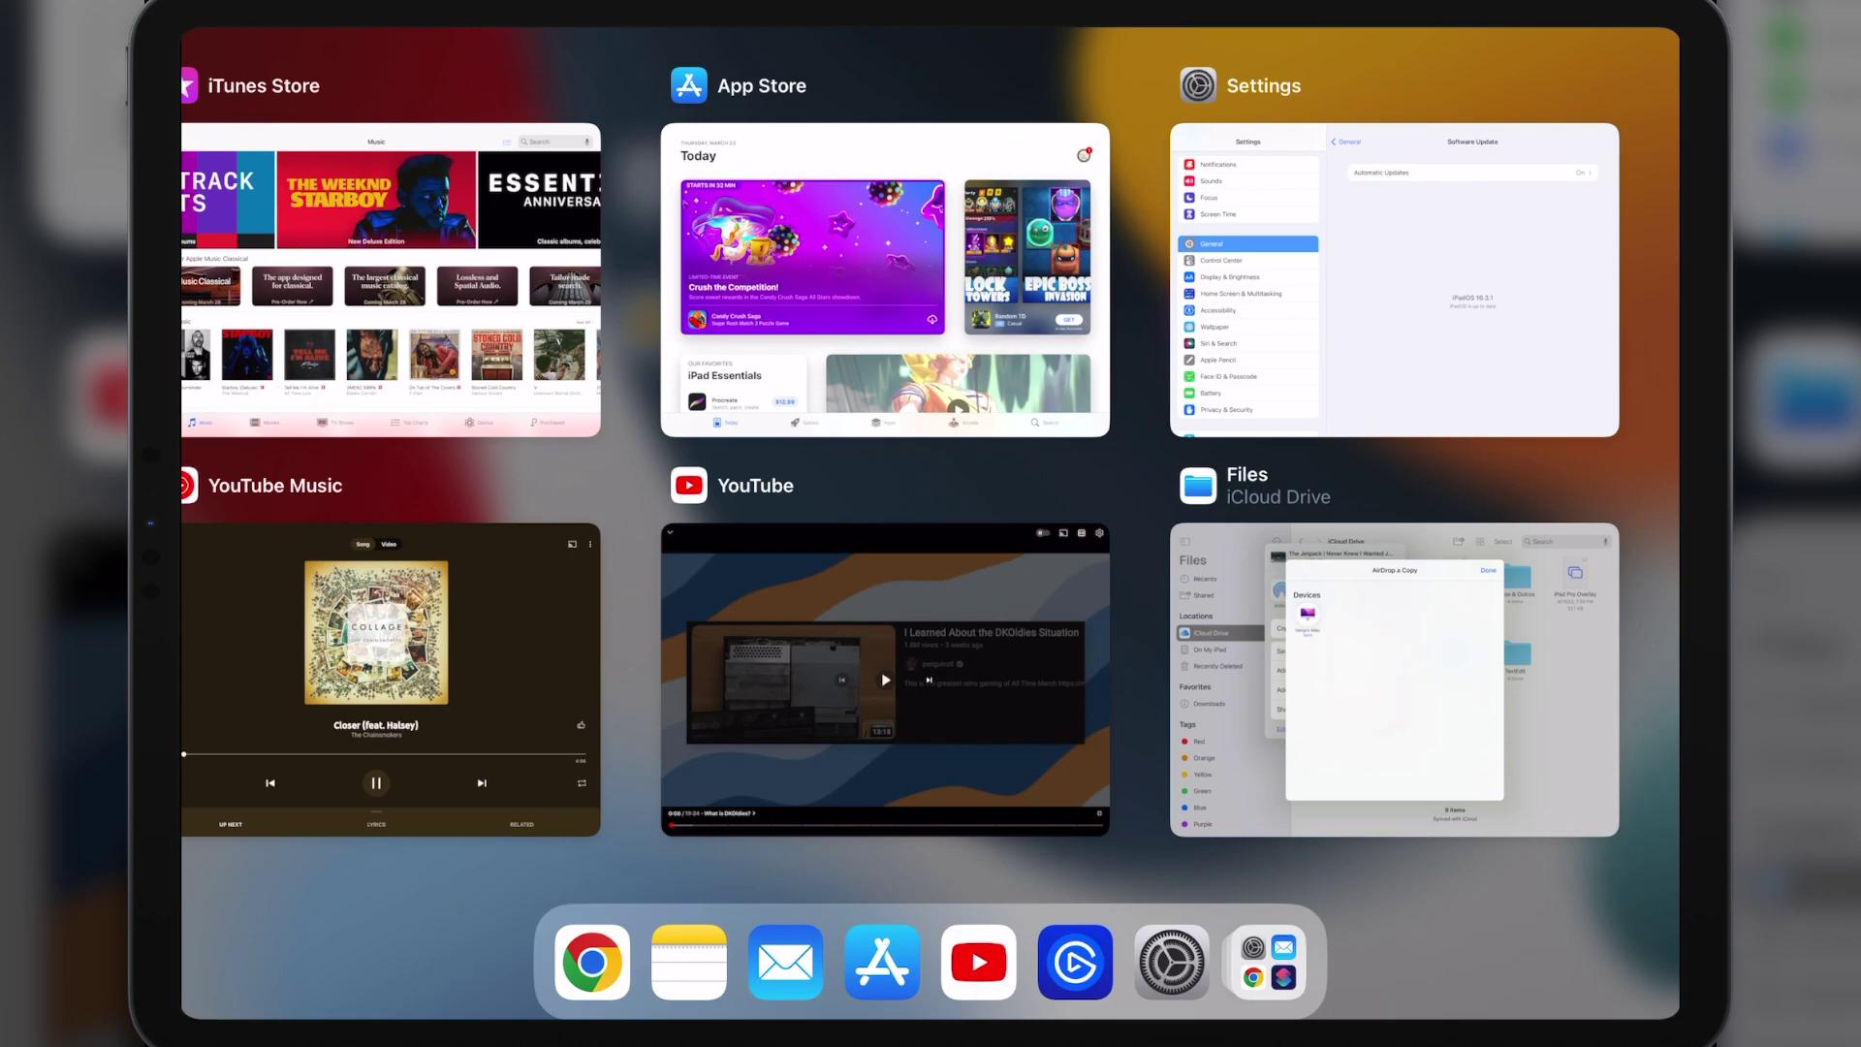
Force-quit the seven background apps: Settings, Files, App Store, iTunes Store, YouTube, YouTube Music, DaVinci Resolve.
left_click_drag(1394, 282, 1394, 39)
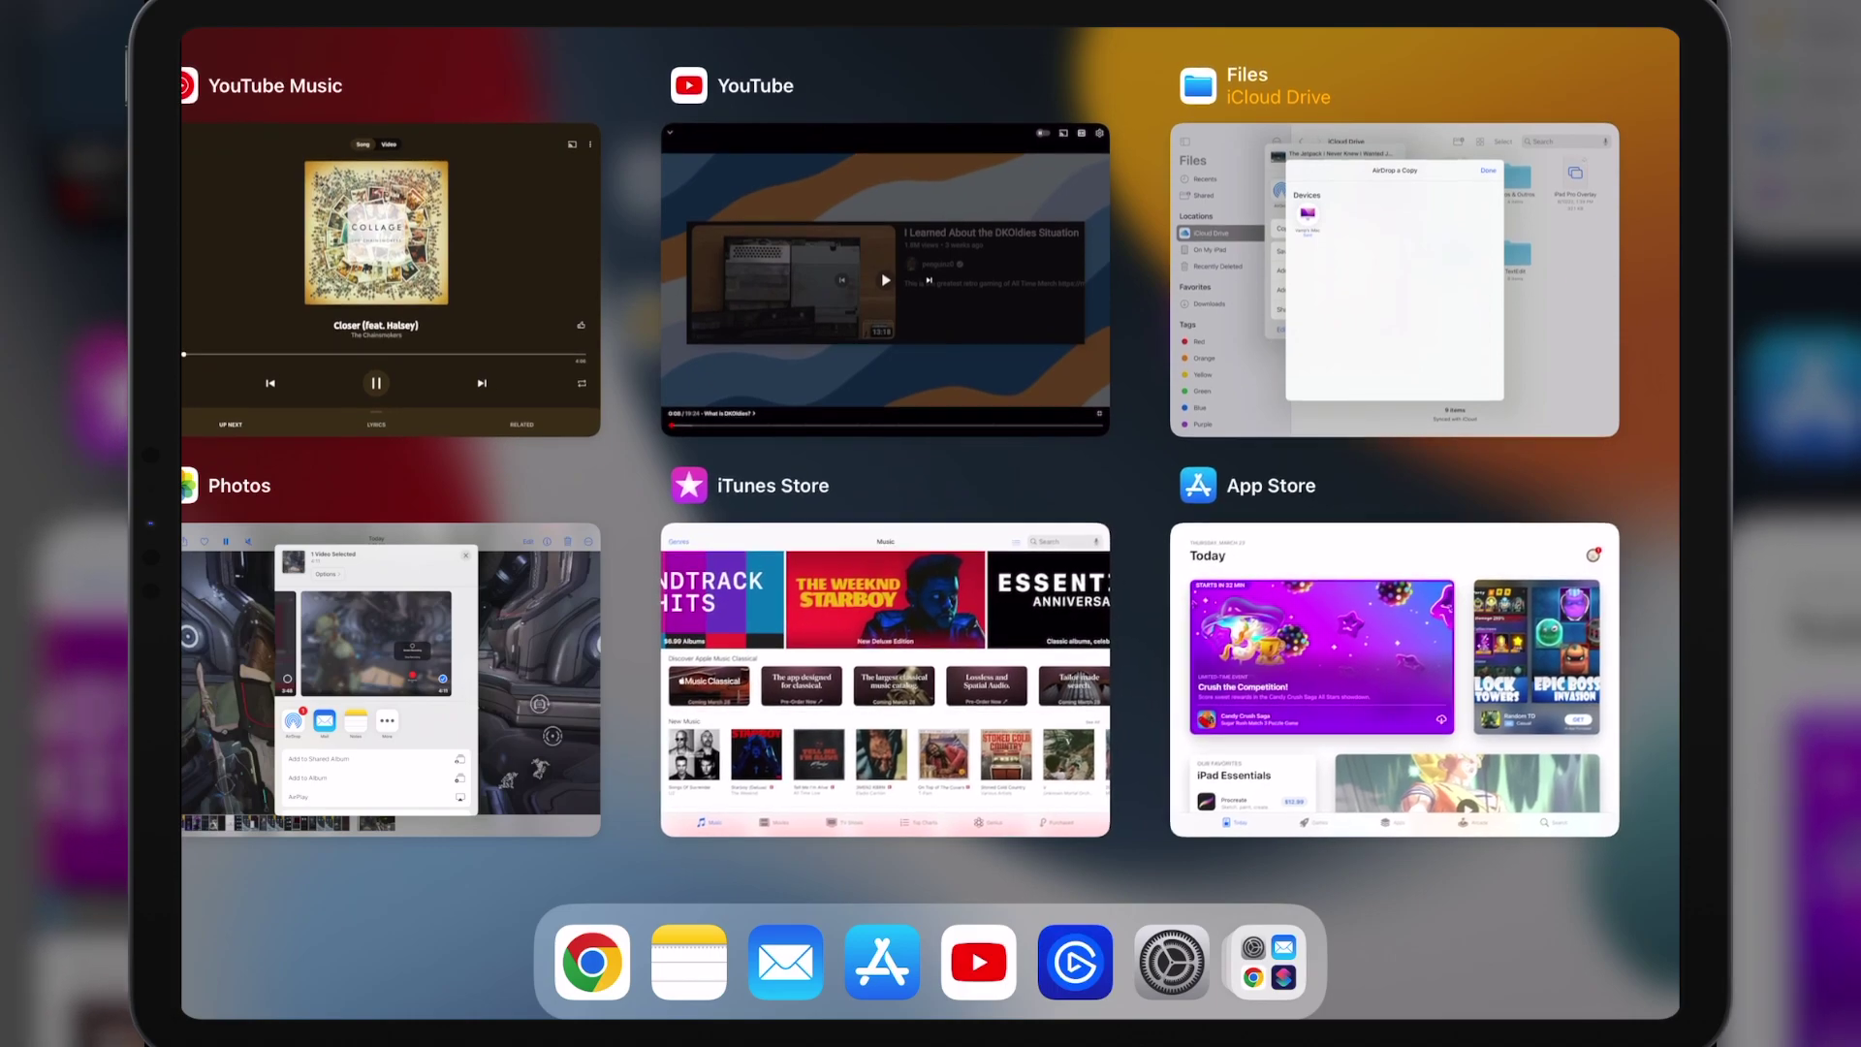
left_click_drag(1394, 281, 1394, 38)
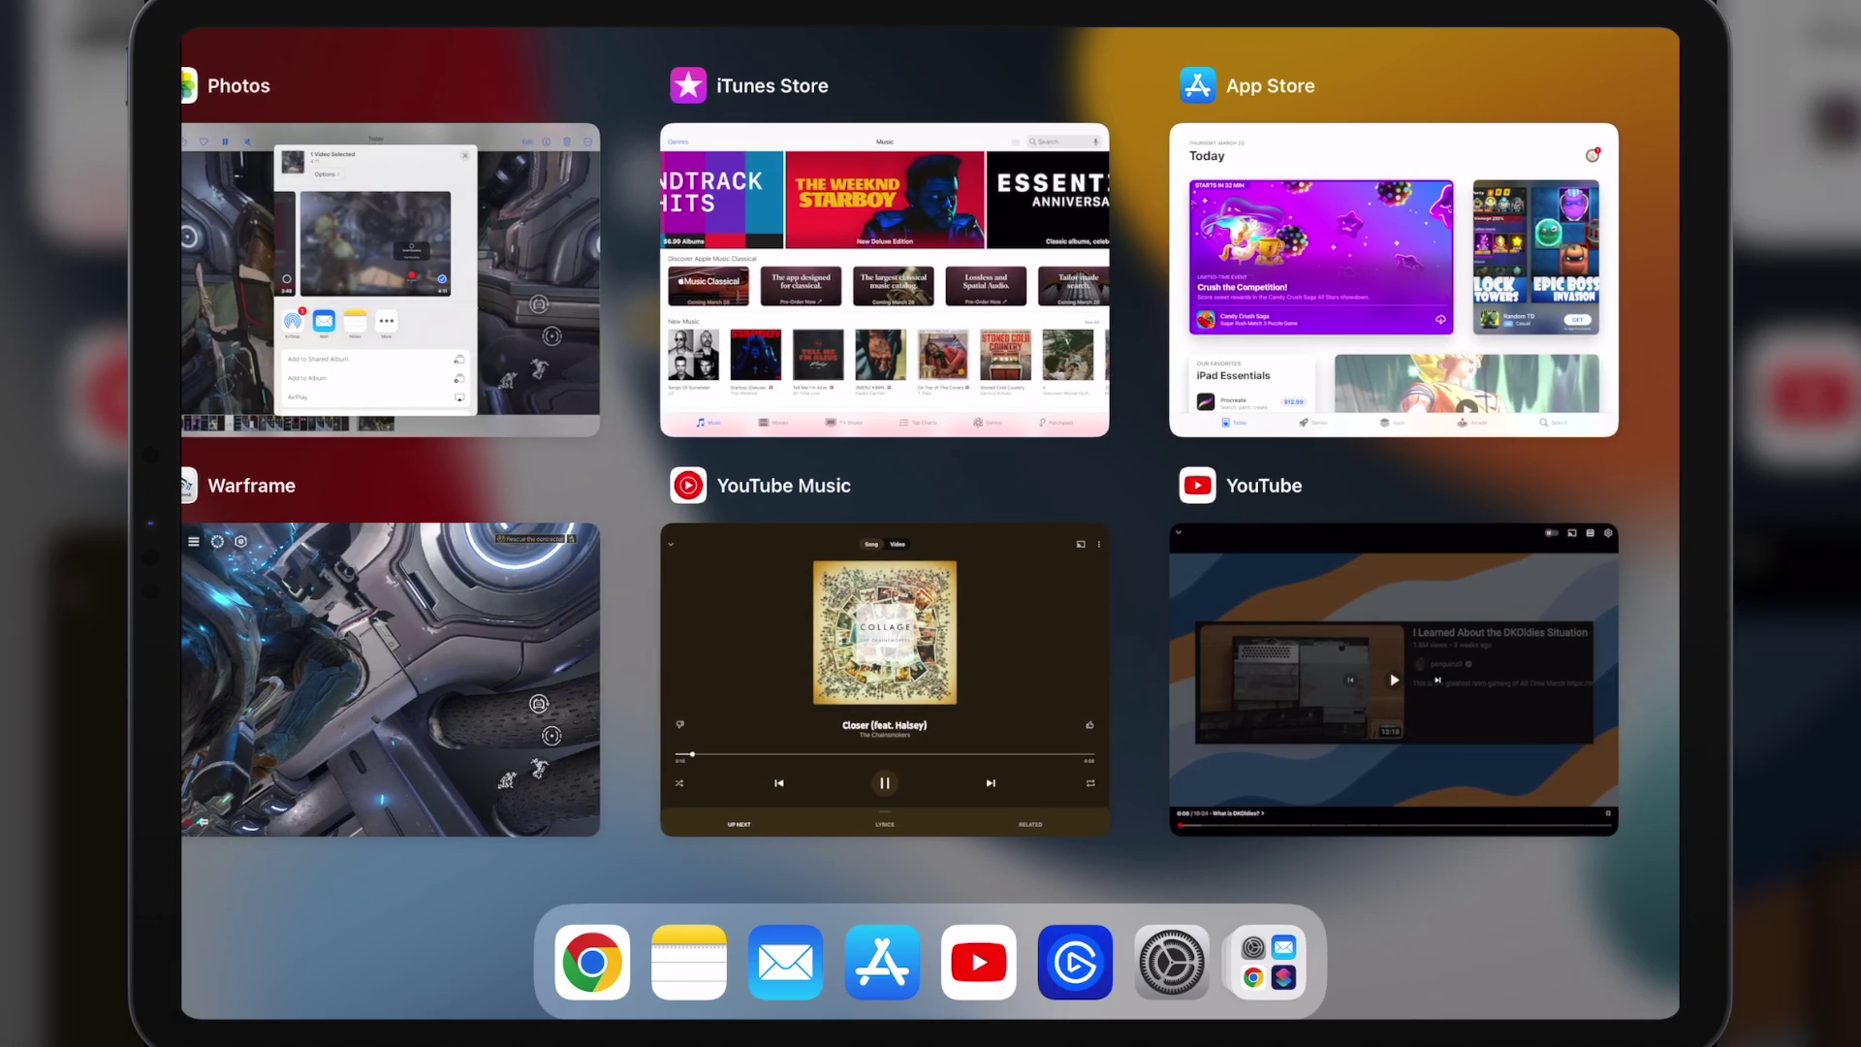
left_click_drag(1394, 281, 1394, 39)
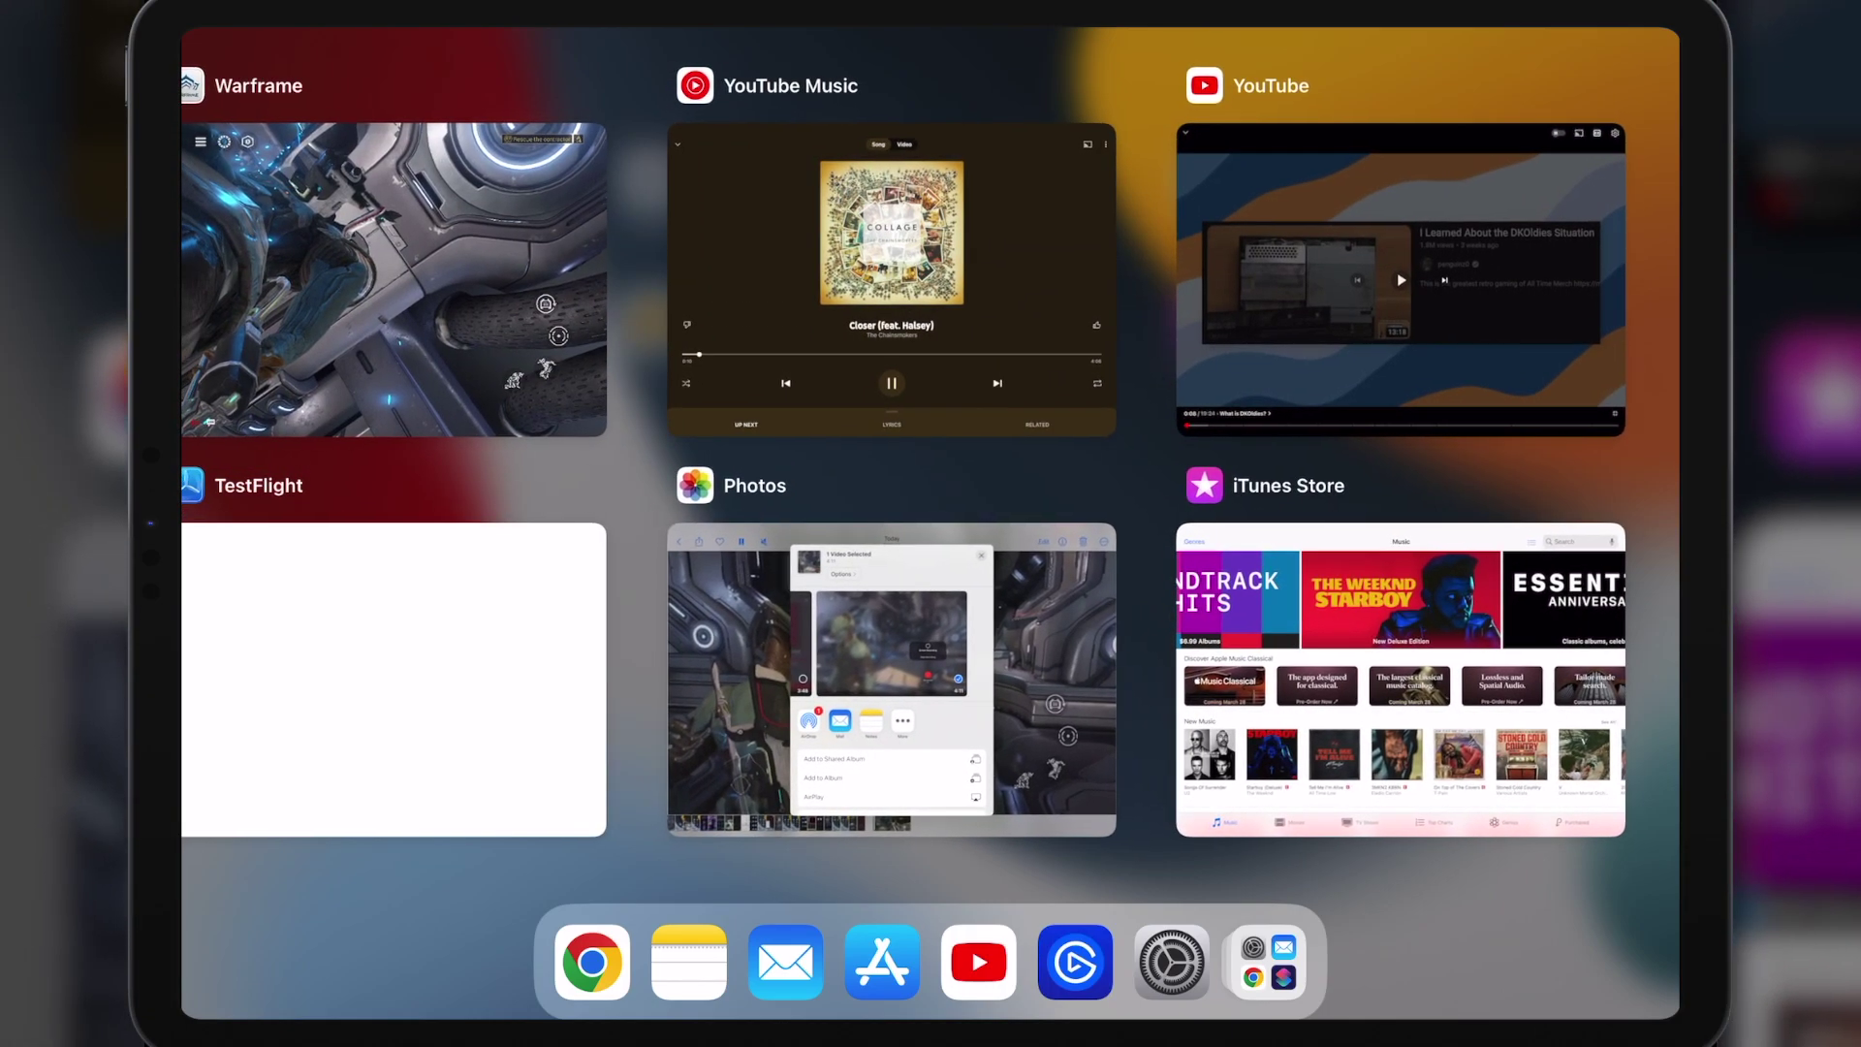
left_click_drag(1401, 679, 1401, 145)
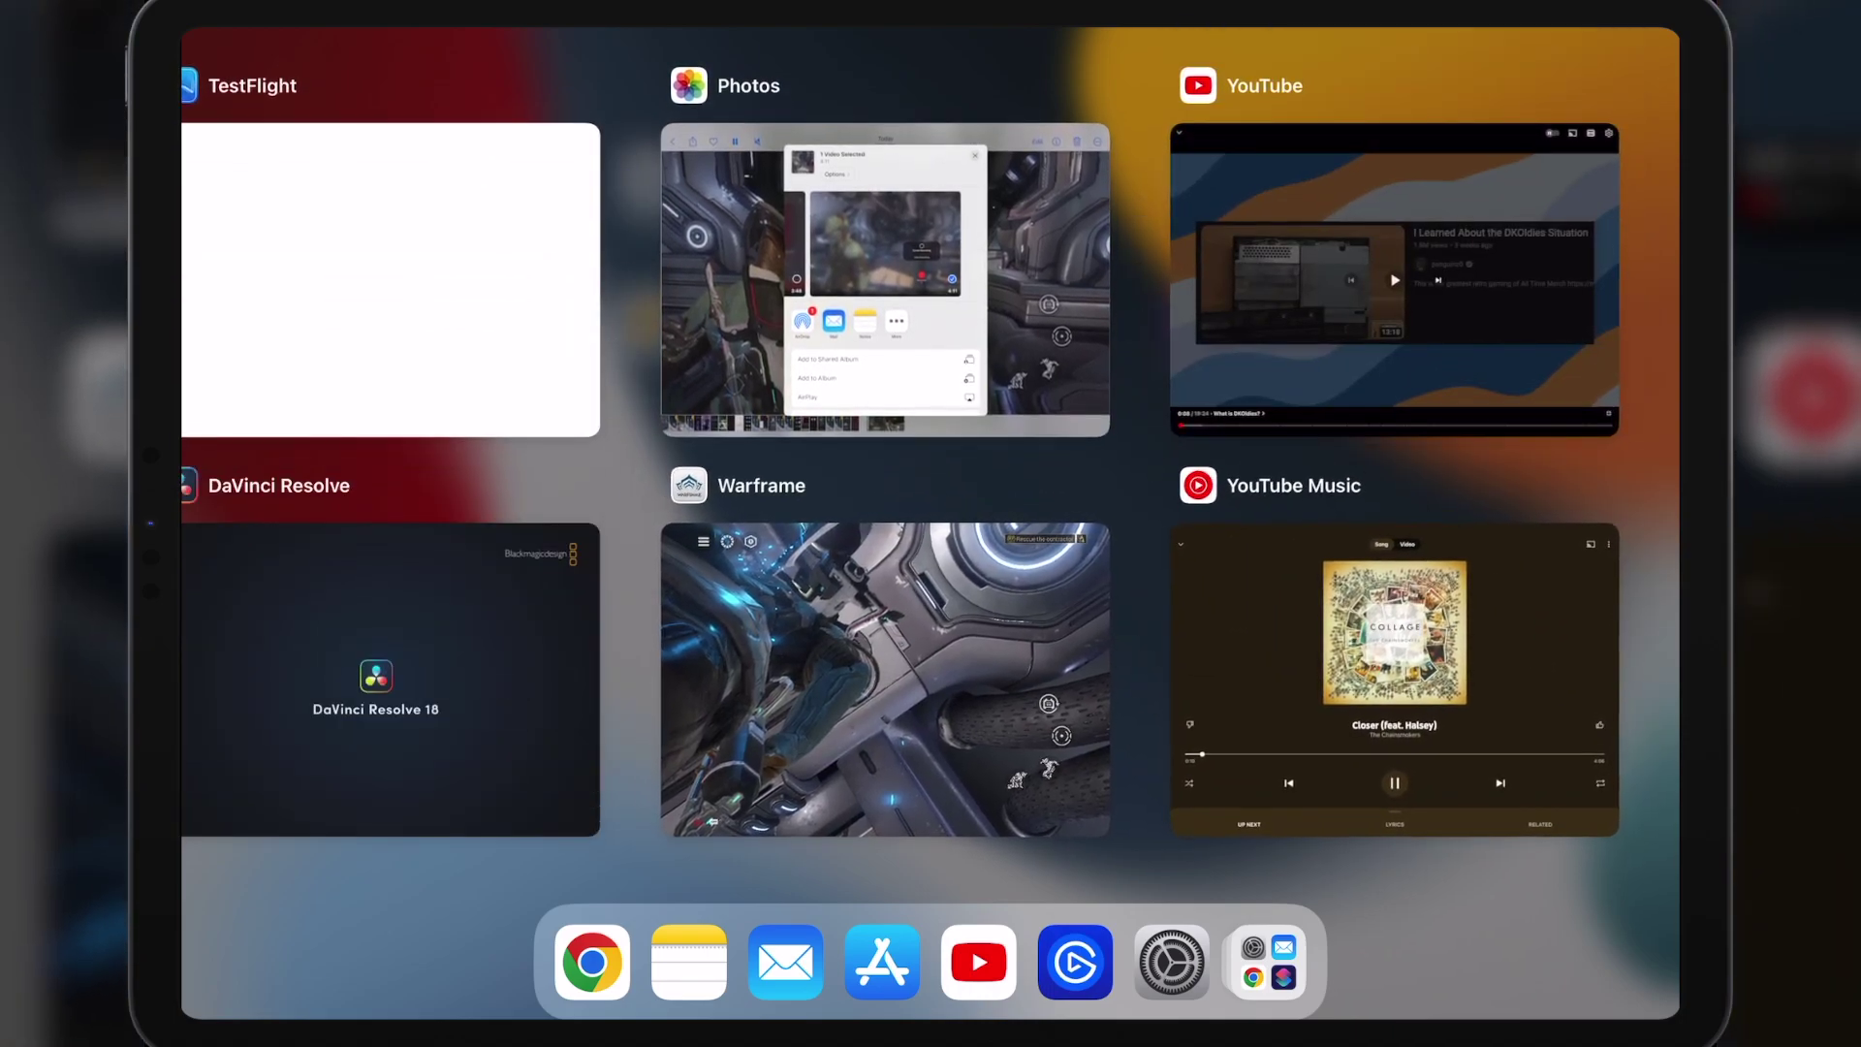
left_click_drag(1394, 282, 1394, 39)
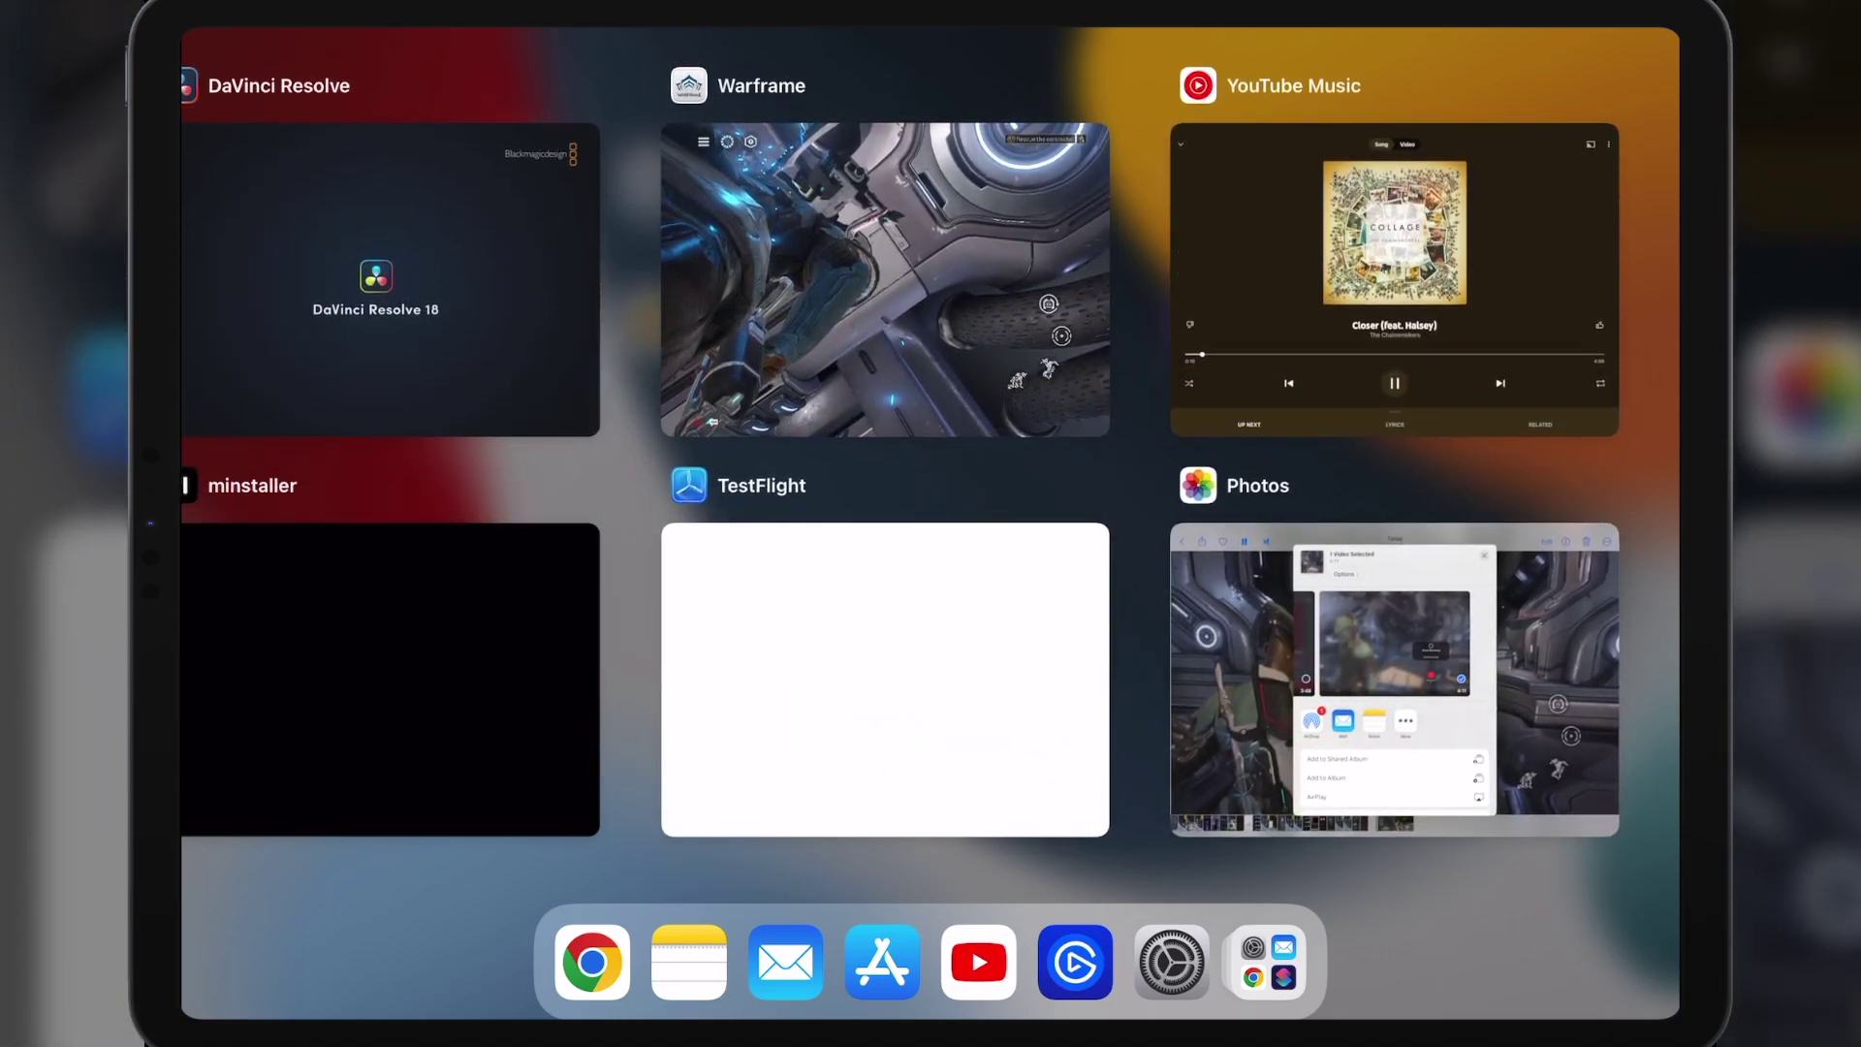
left_click_drag(1394, 281, 1395, 39)
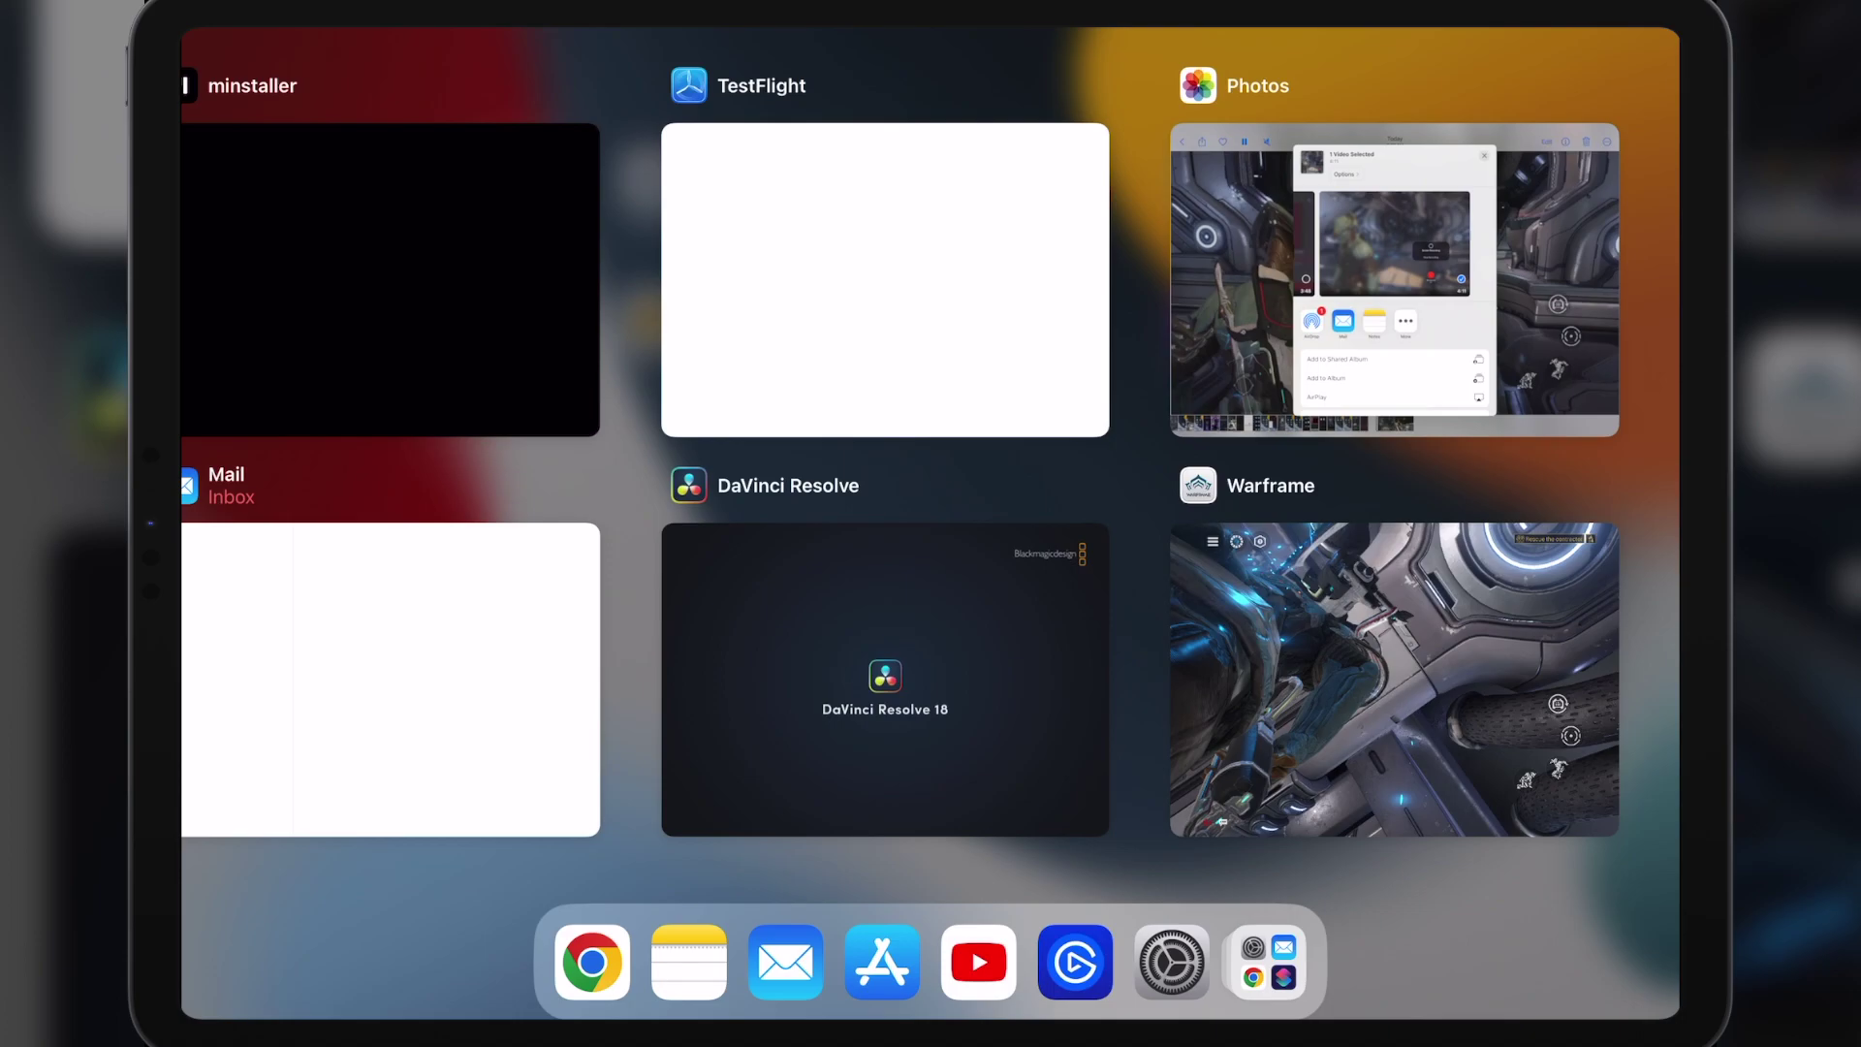
left_click_drag(885, 679, 885, 146)
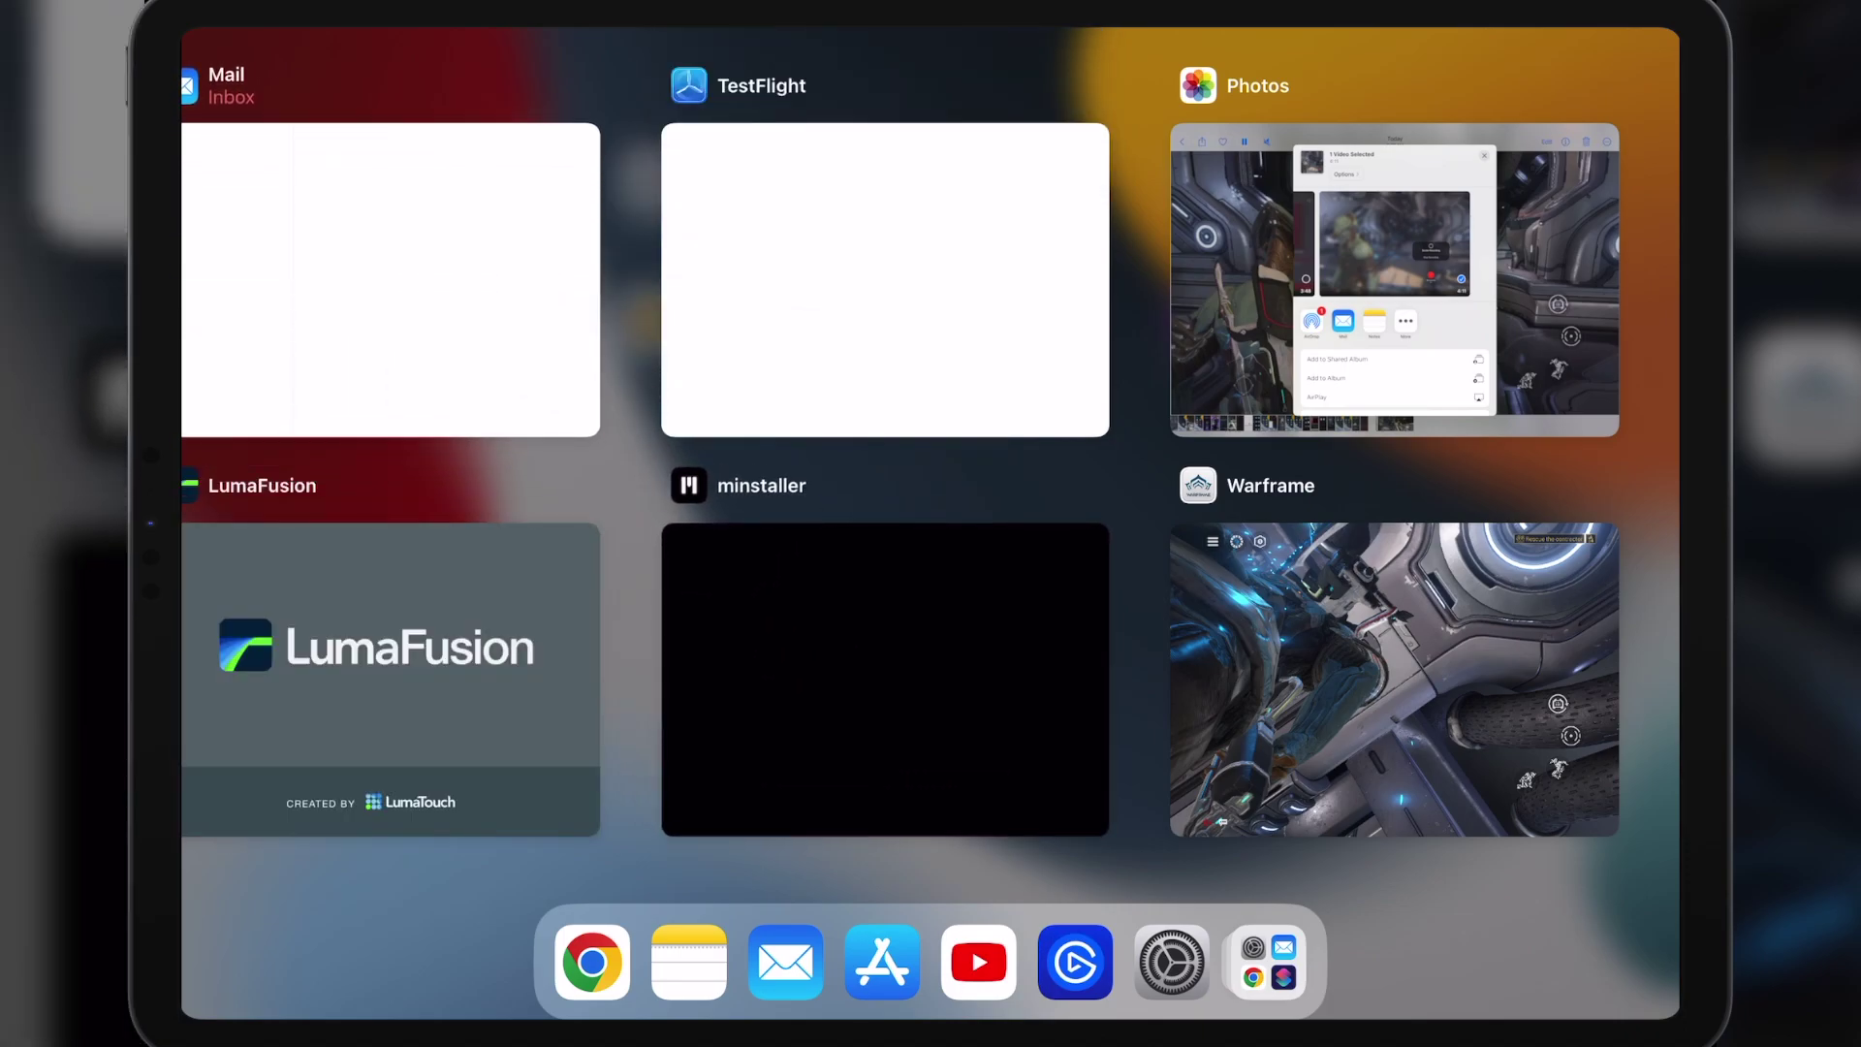
Reopen Settings on General and view iPad Storage, showing 120.9 GB of 128 GB used.
left_click(1171, 962)
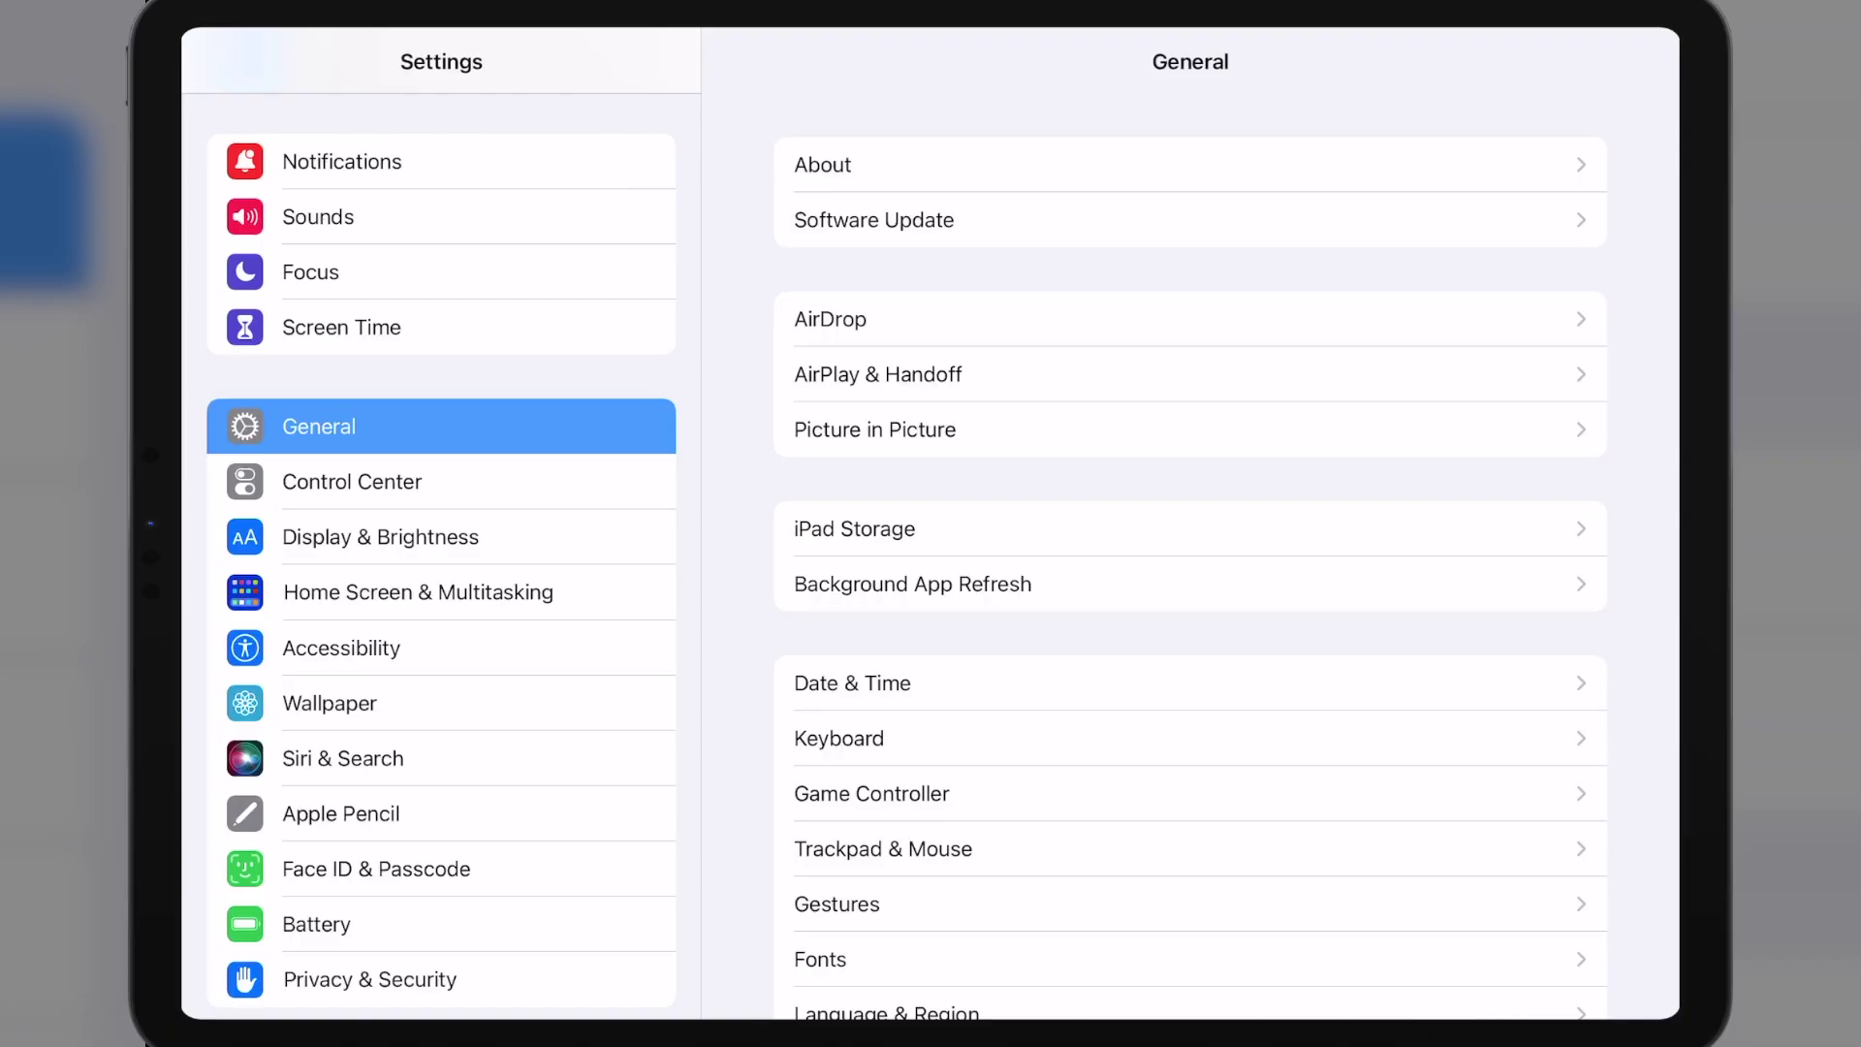
scroll(1190, 582, "down", 5)
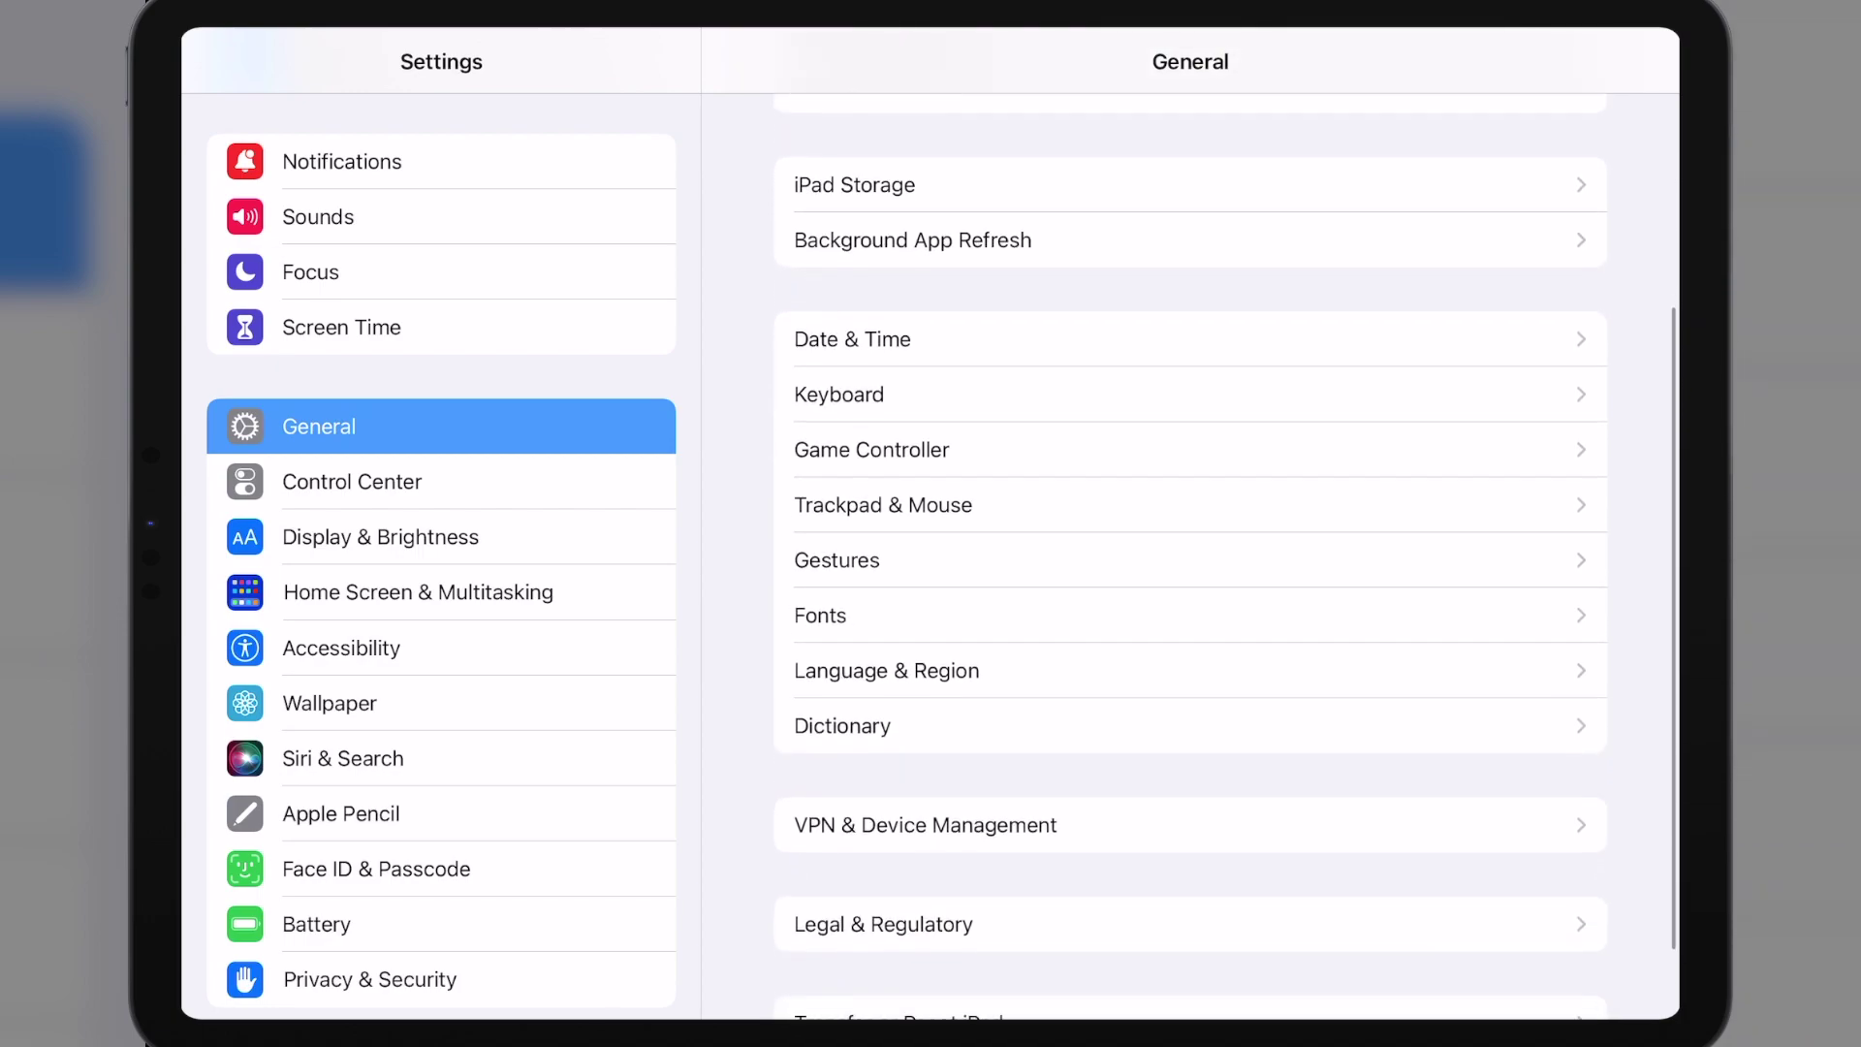
scroll(1191, 582, "up", 5)
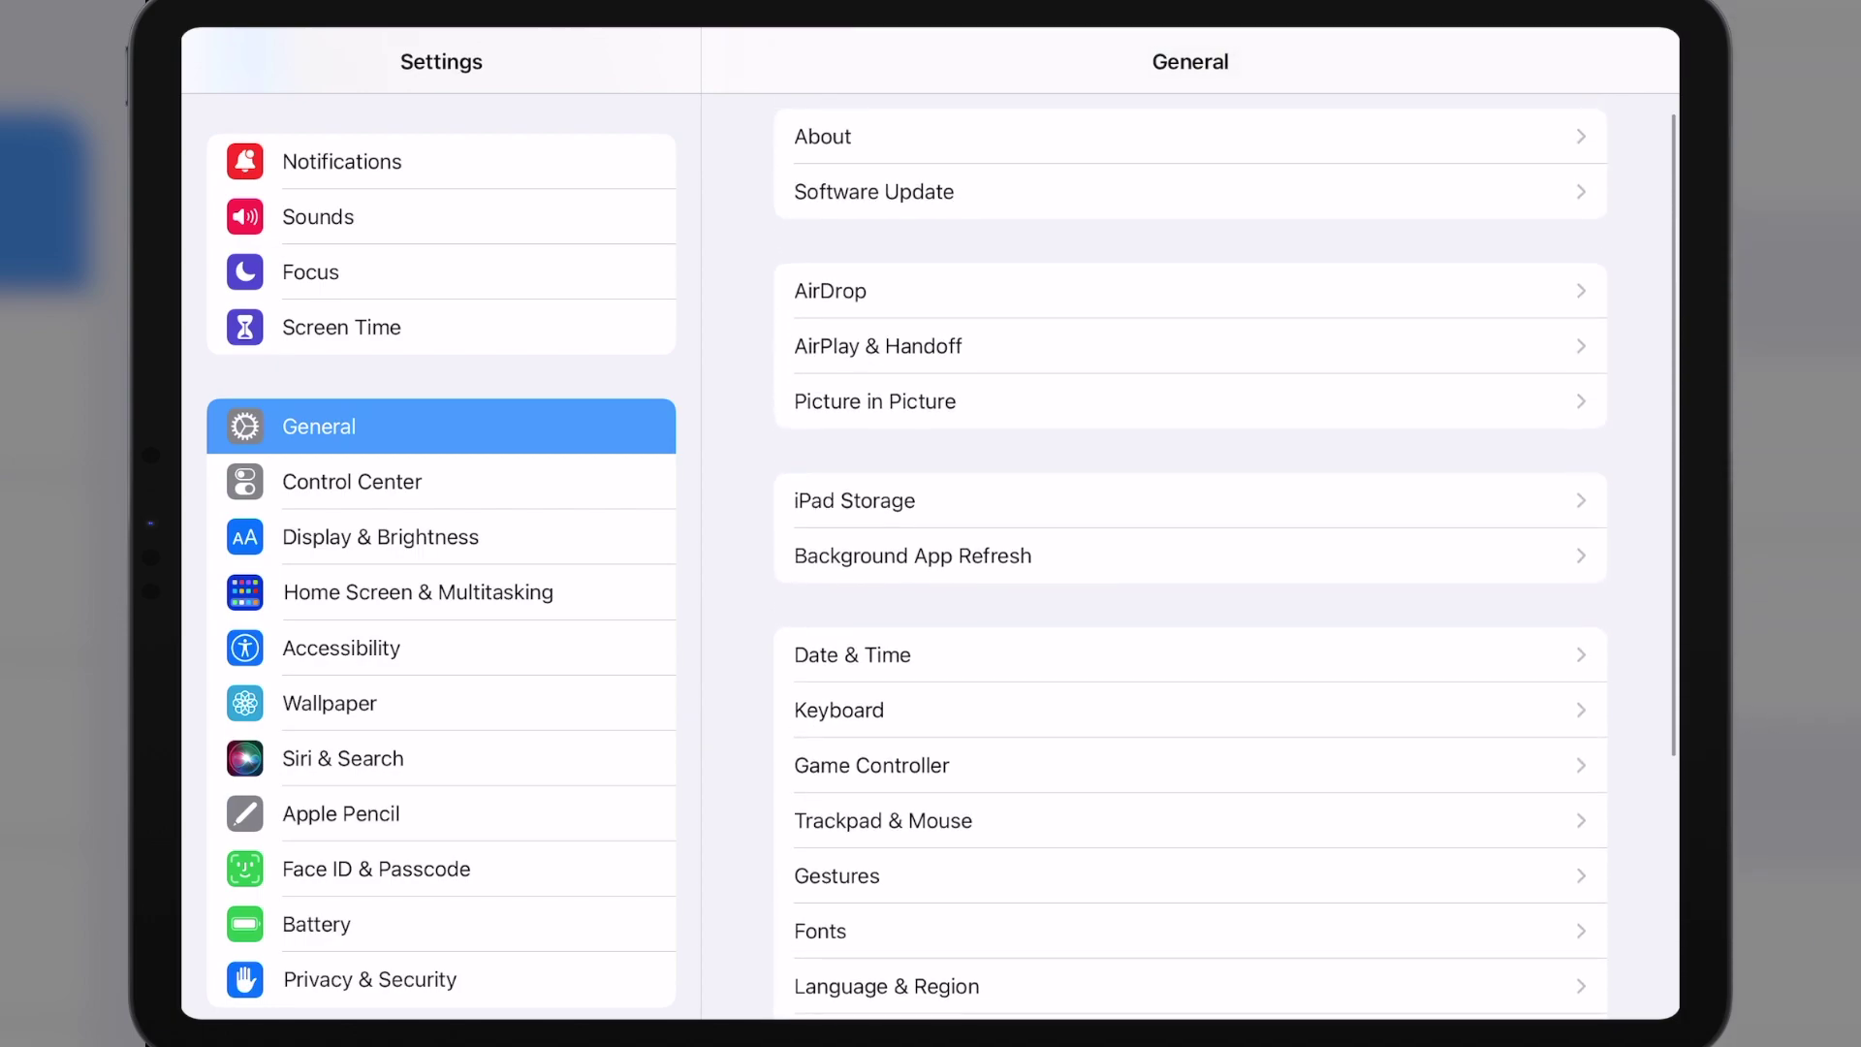
left_click(872, 502)
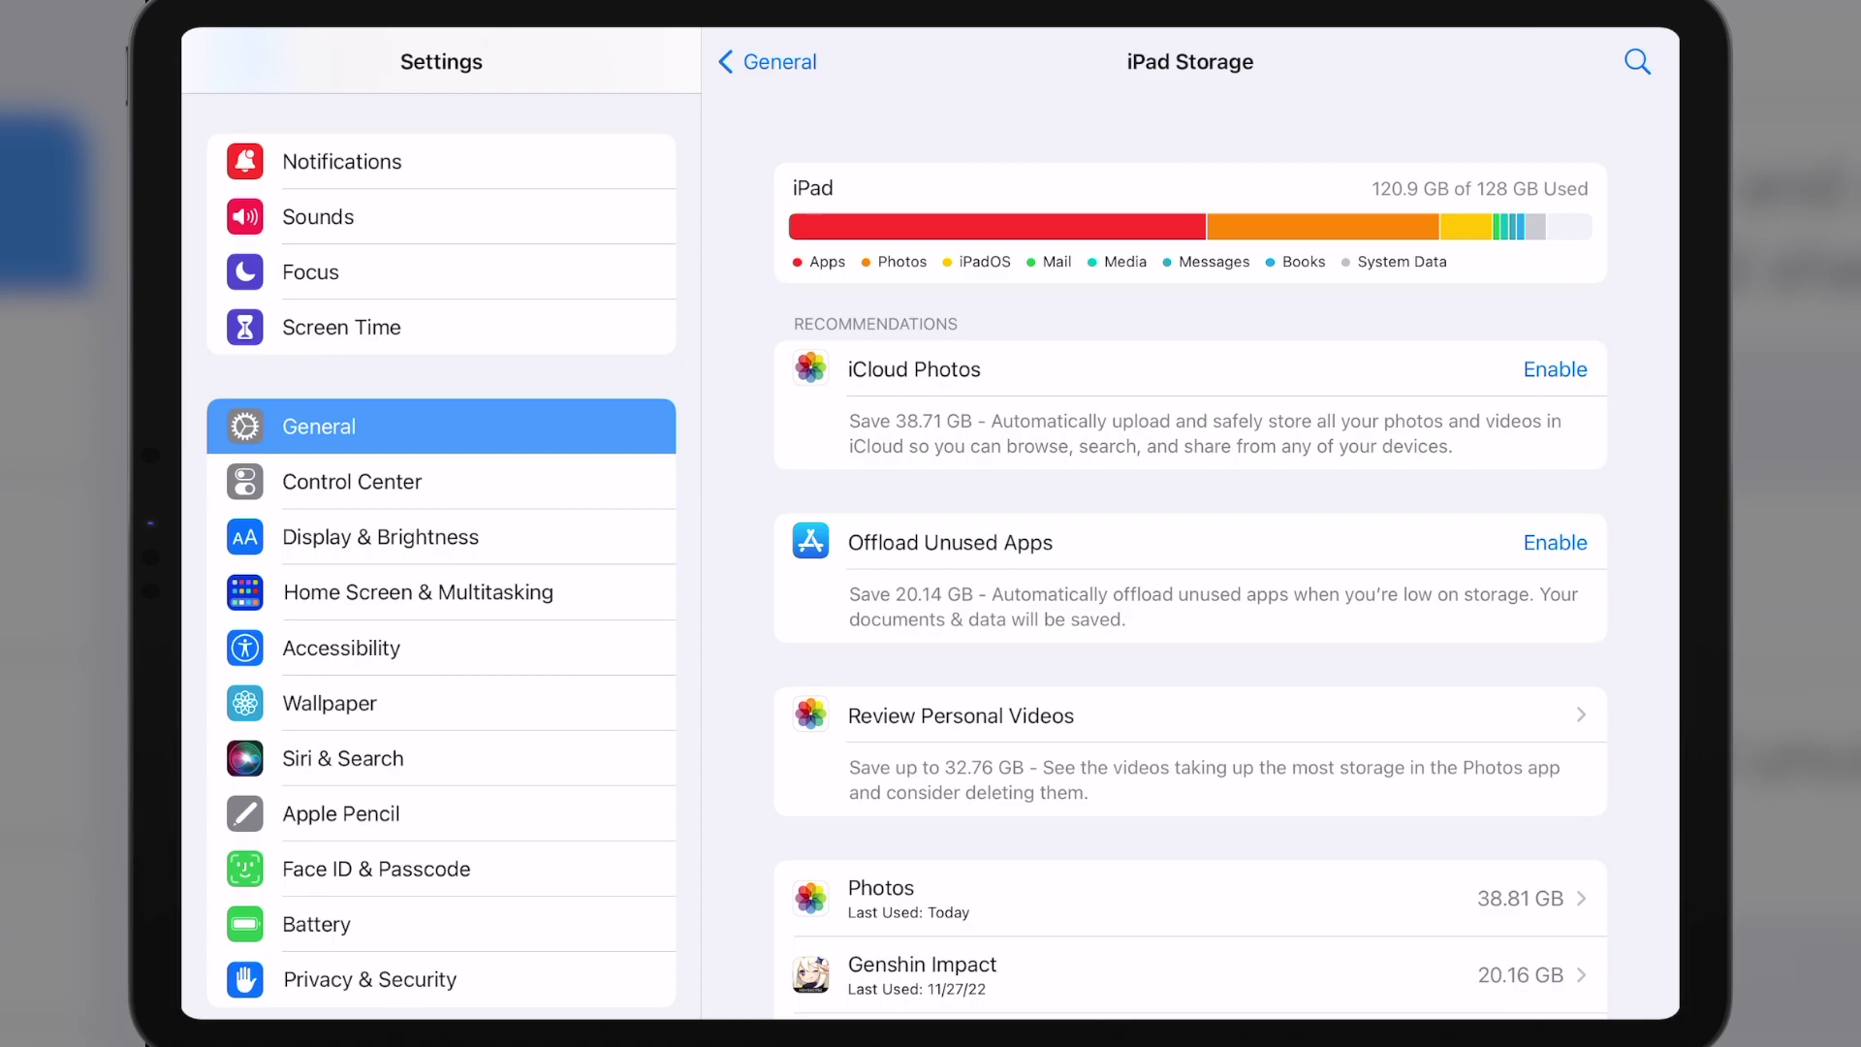
scroll(1191, 582, "down", 5)
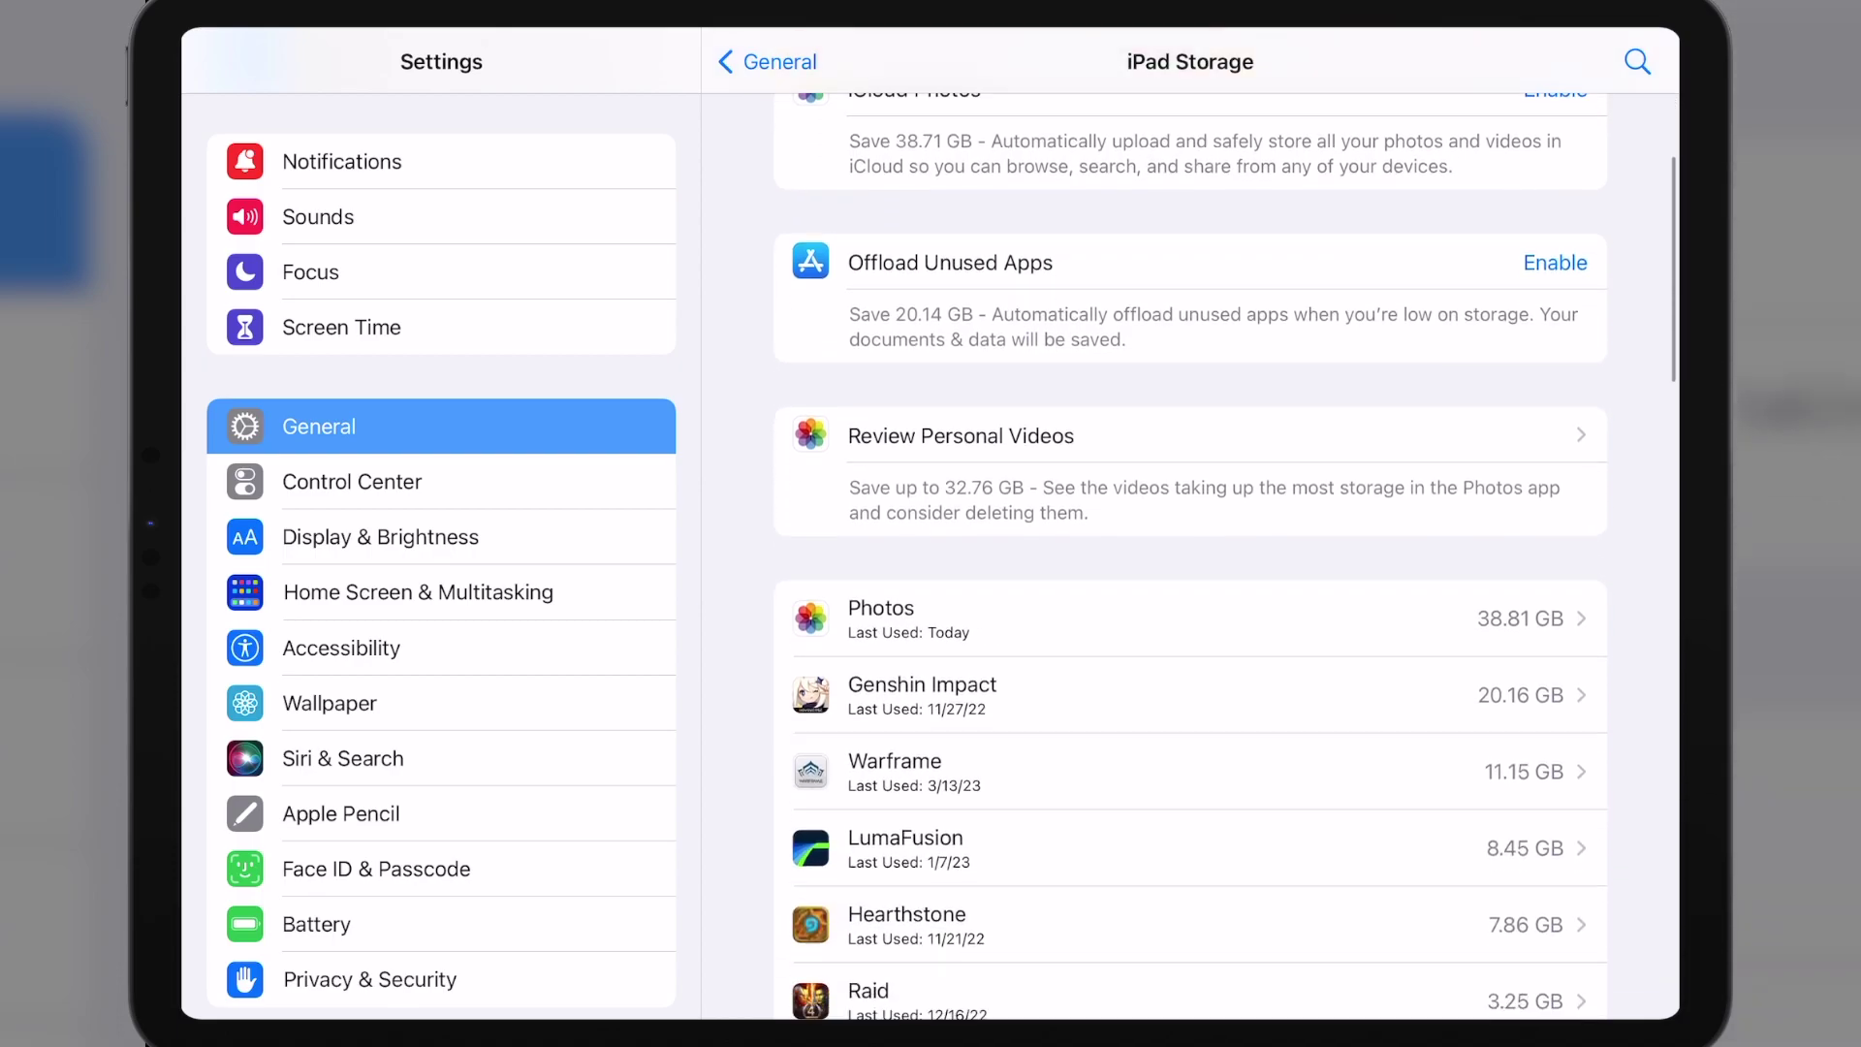
scroll(1190, 557, "up", 5)
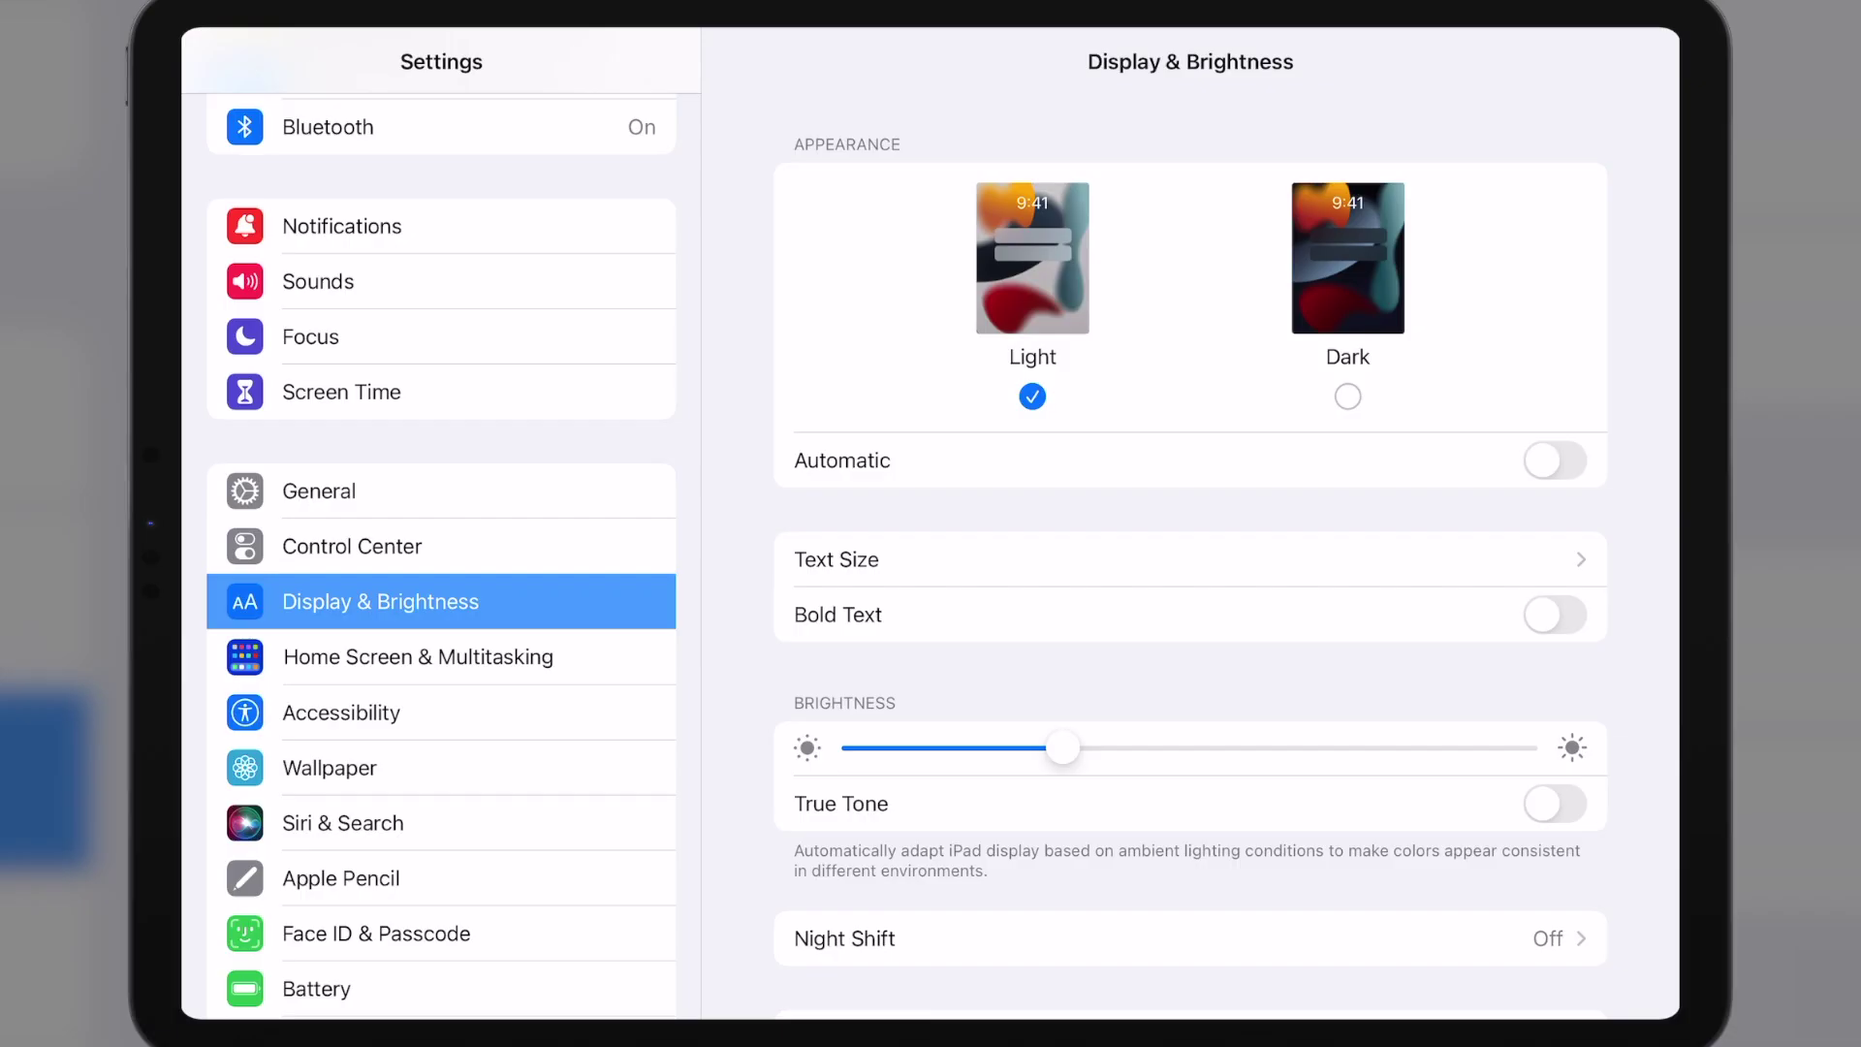
Review the Display & Brightness options and switch the appearance to Dark.
scroll(1190, 557, "down", 5)
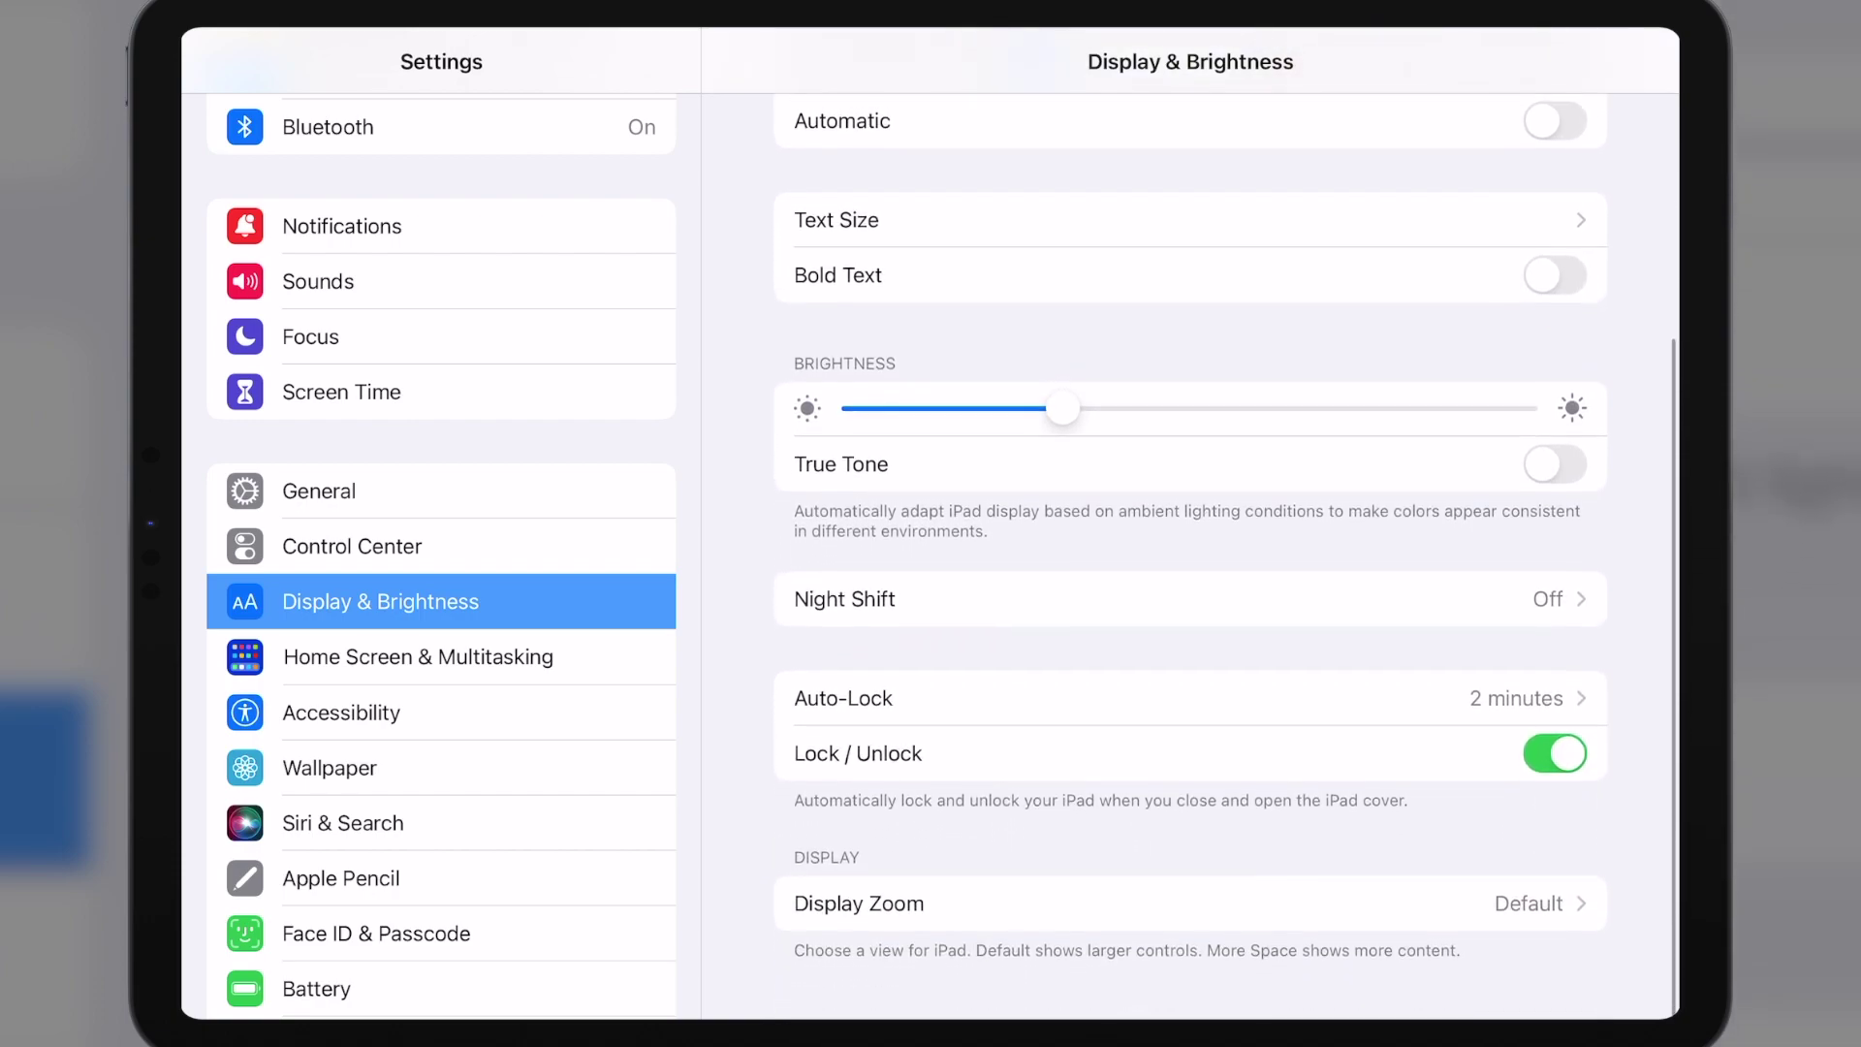
scroll(1191, 557, "up", 4)
scroll(1191, 558, "up", 2)
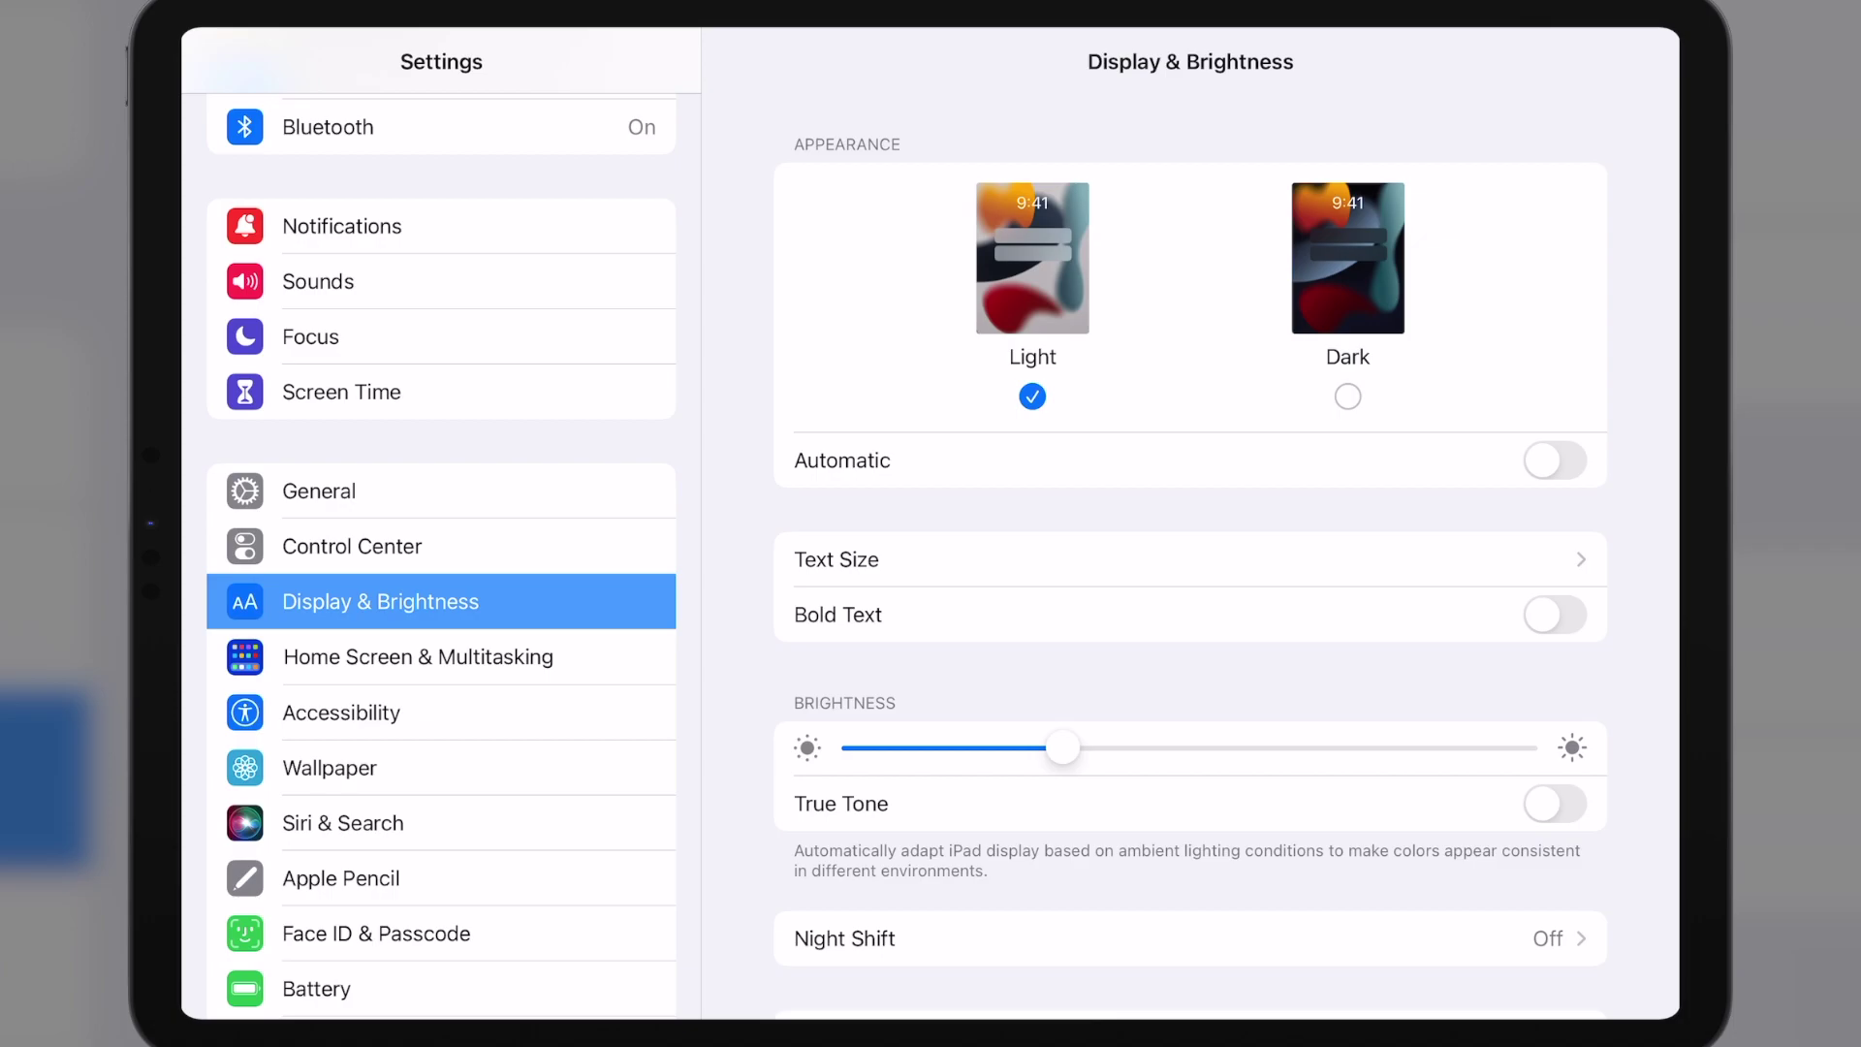
left_click(1348, 260)
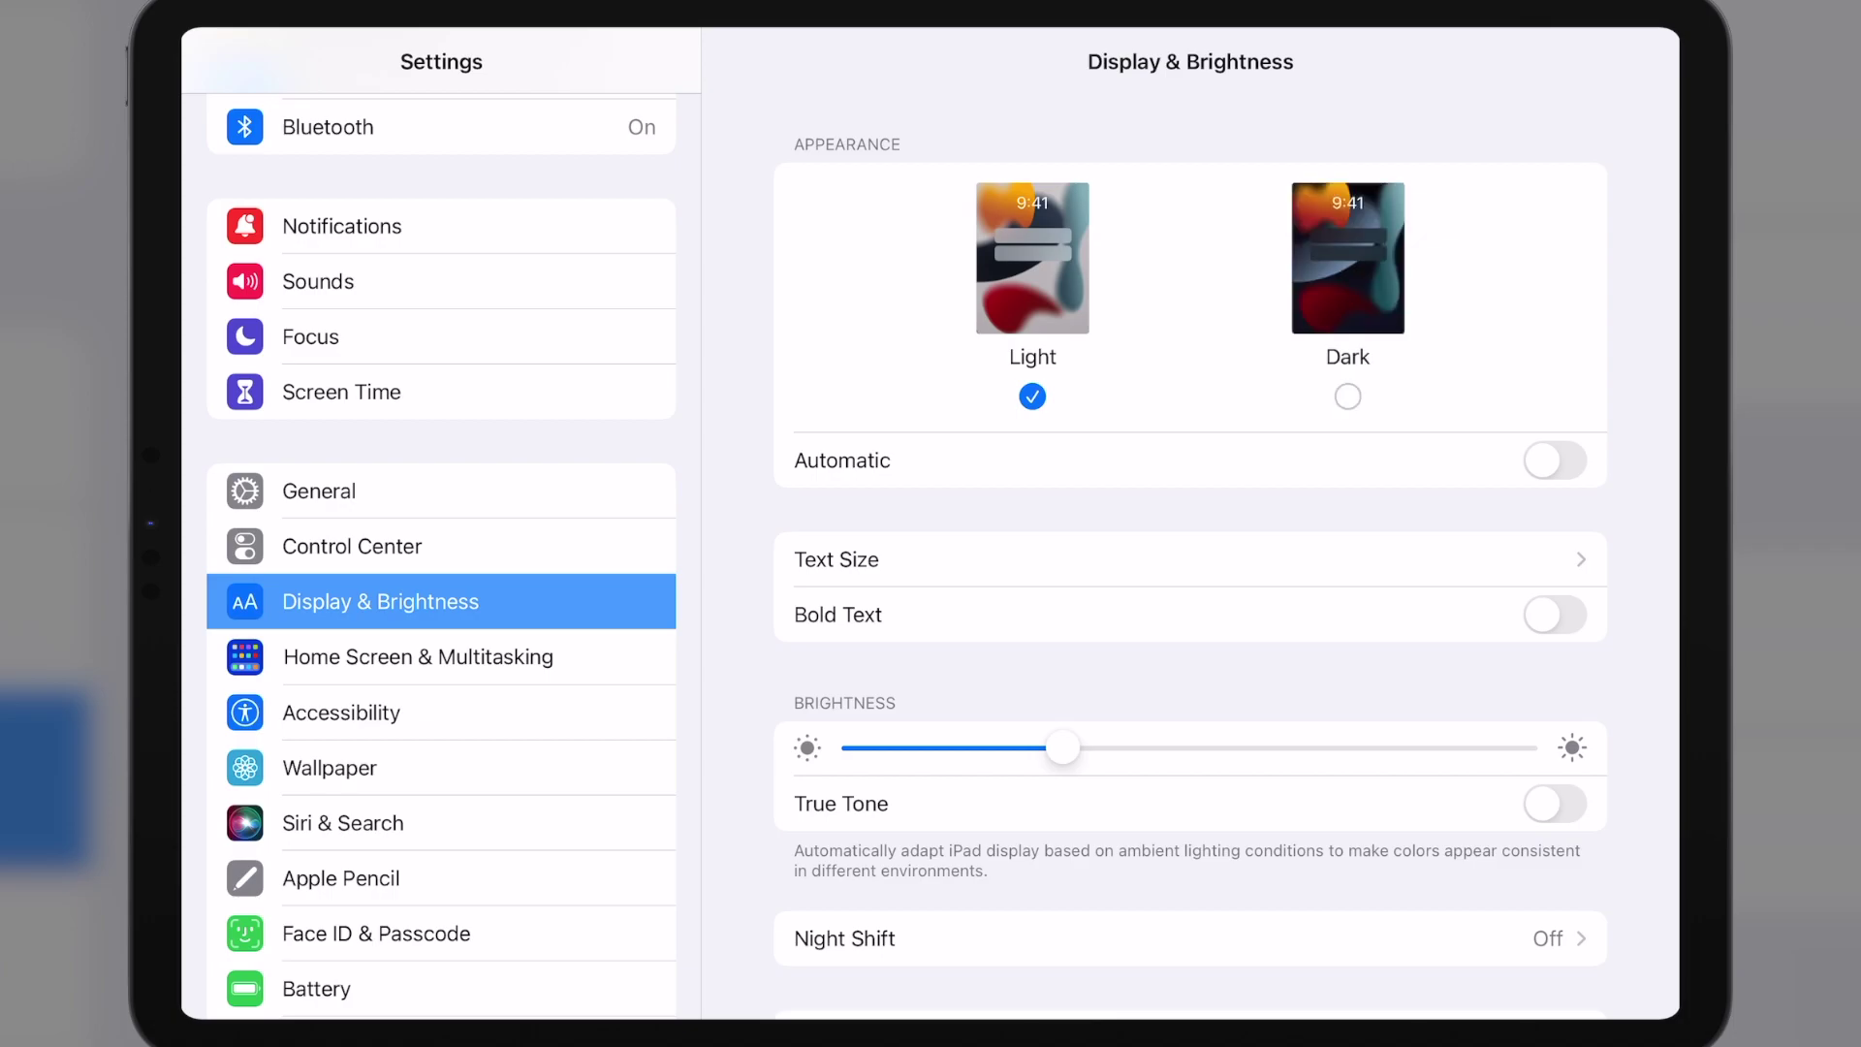